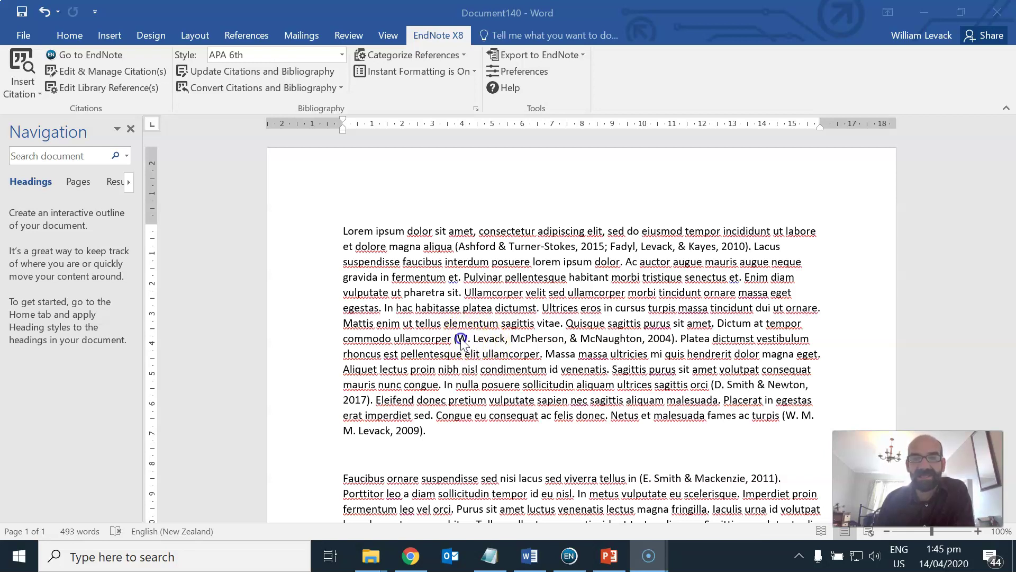
Step: Highlight the initials in the Levack and Smith citations and their reference-list entries in Word
{"action": "left_click", "coordinate": [483, 338]}
{"action": "left_click_drag", "start_coordinate": [484, 338], "coordinate": [467, 338]}
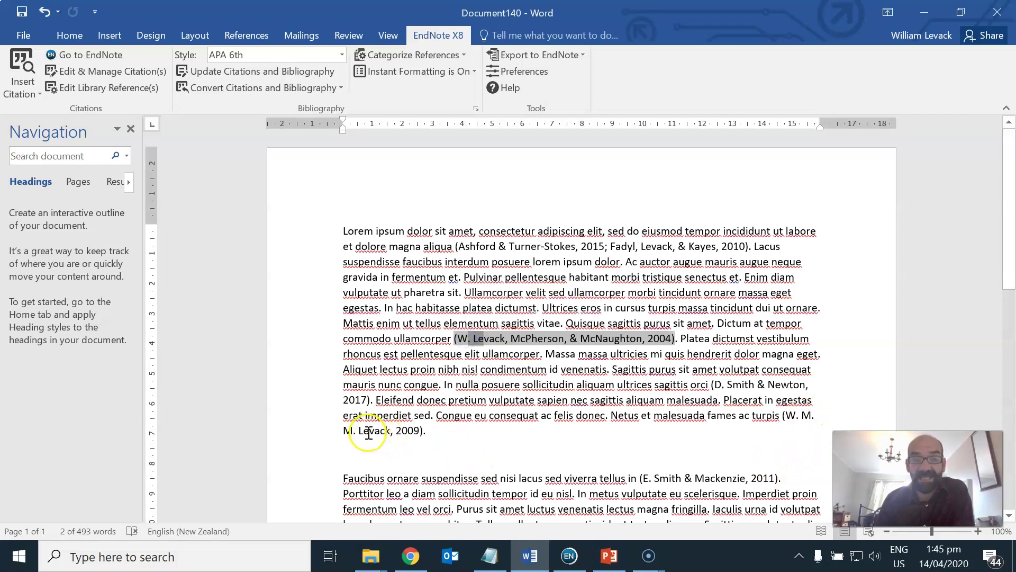
{"action": "left_click_drag", "start_coordinate": [391, 432], "coordinate": [782, 415]}
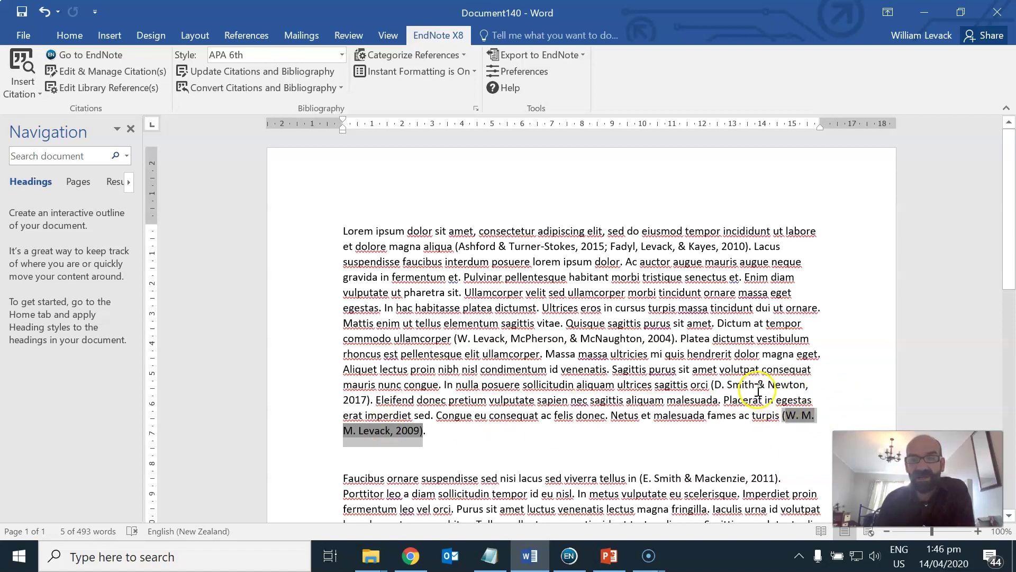
{"action": "left_click_drag", "start_coordinate": [758, 386], "coordinate": [715, 386]}
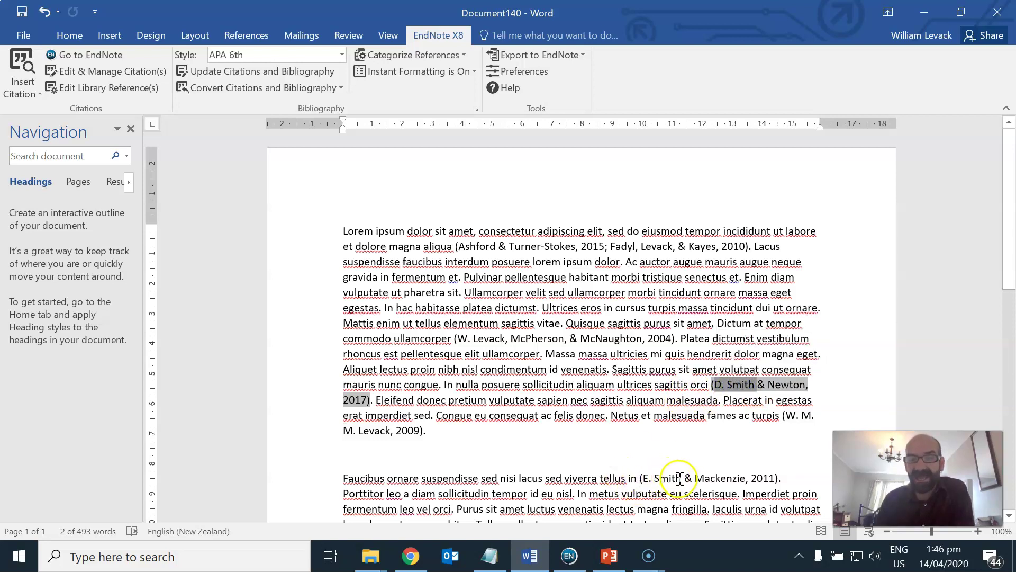
{"action": "left_click_drag", "start_coordinate": [682, 479], "coordinate": [642, 477]}
{"action": "left_click_drag", "start_coordinate": [1007, 198], "coordinate": [997, 378]}
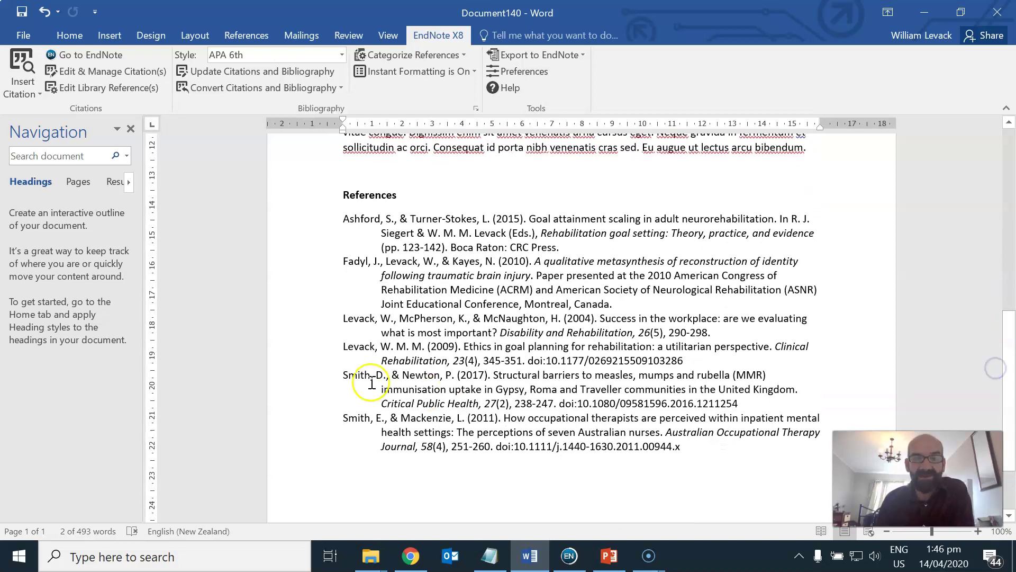
{"action": "left_click_drag", "start_coordinate": [343, 318], "coordinate": [696, 360]}
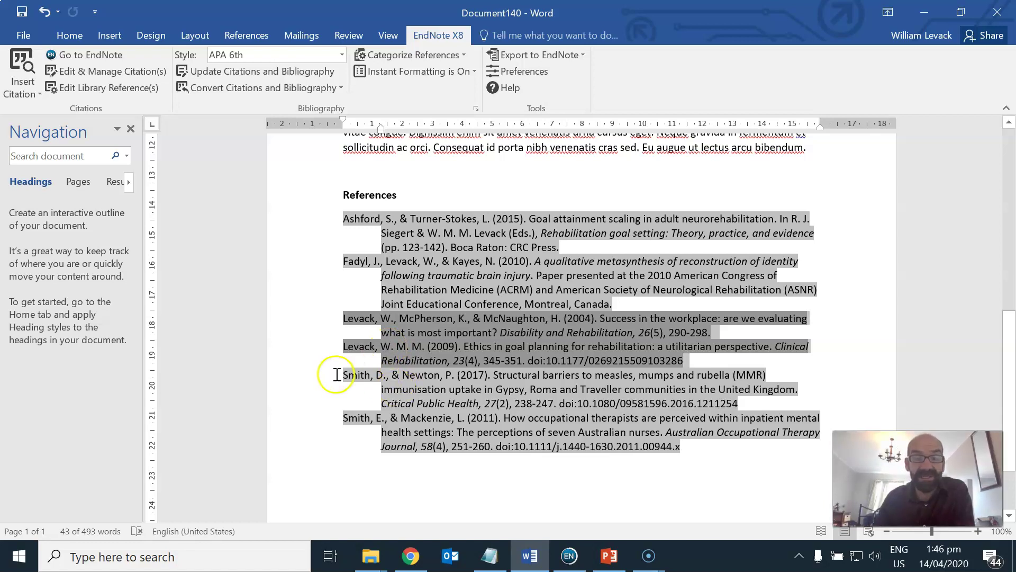
{"action": "left_click_drag", "start_coordinate": [340, 374], "coordinate": [386, 415]}
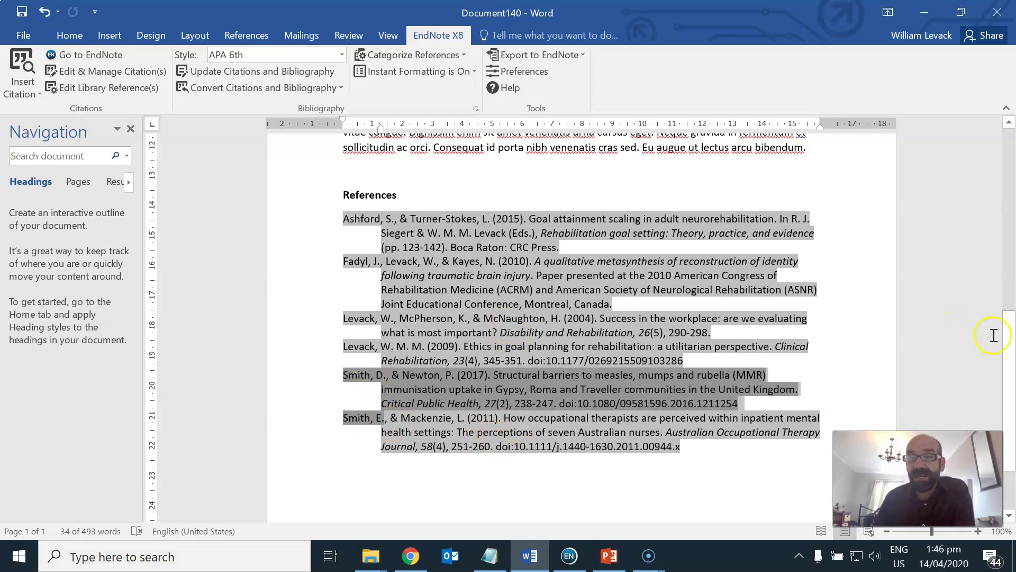
Step: Scroll up and bring up the 'APA 6th: Author disambiguation' slide in PowerPoint
{"action": "scroll", "coordinate": [994, 303], "scroll_direction": "up", "scroll_amount": 1}
{"action": "scroll", "coordinate": [994, 303], "scroll_direction": "up", "scroll_amount": 15}
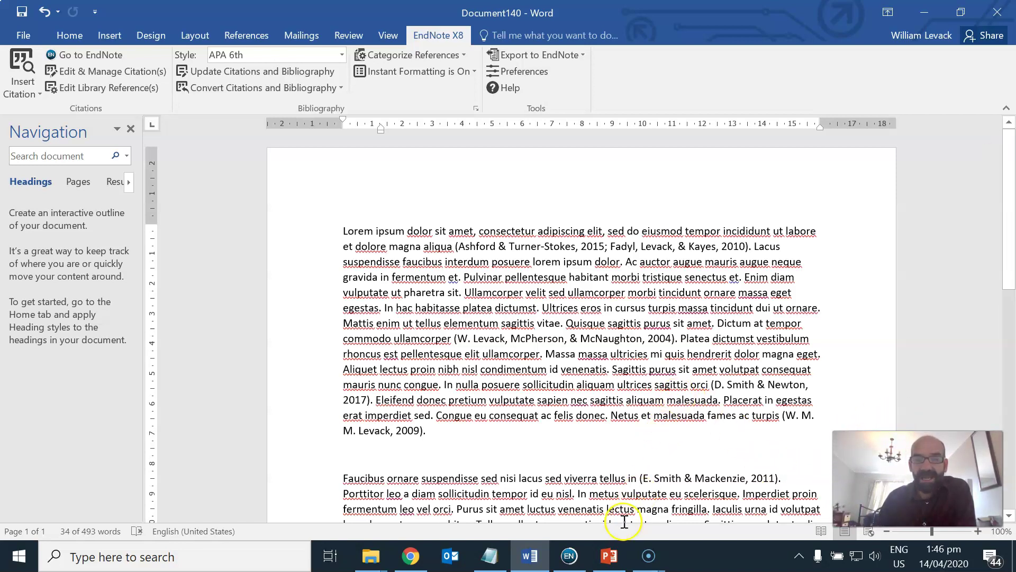
{"action": "mouse_move", "coordinate": [613, 556]}
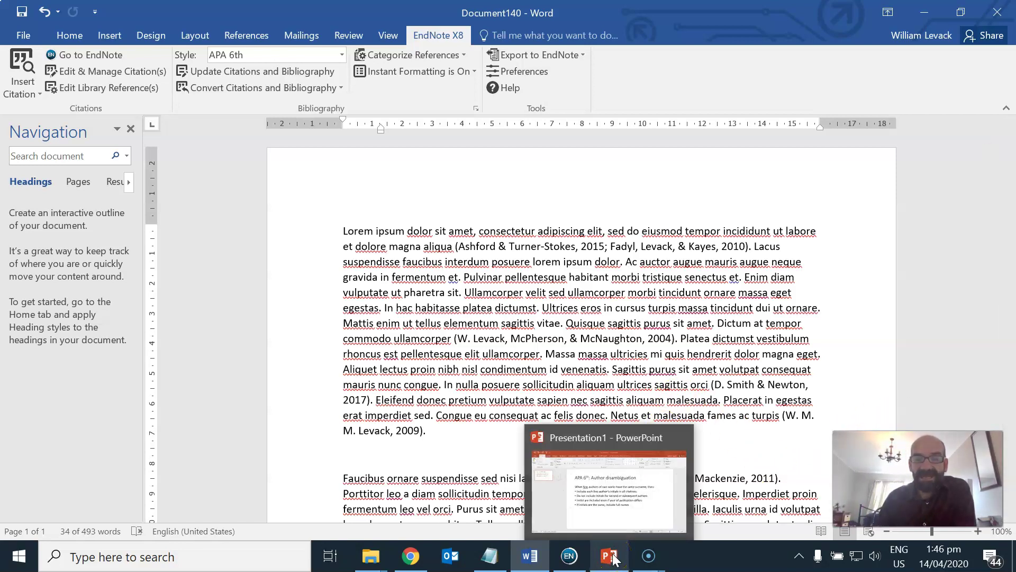
{"action": "left_click", "coordinate": [619, 513]}
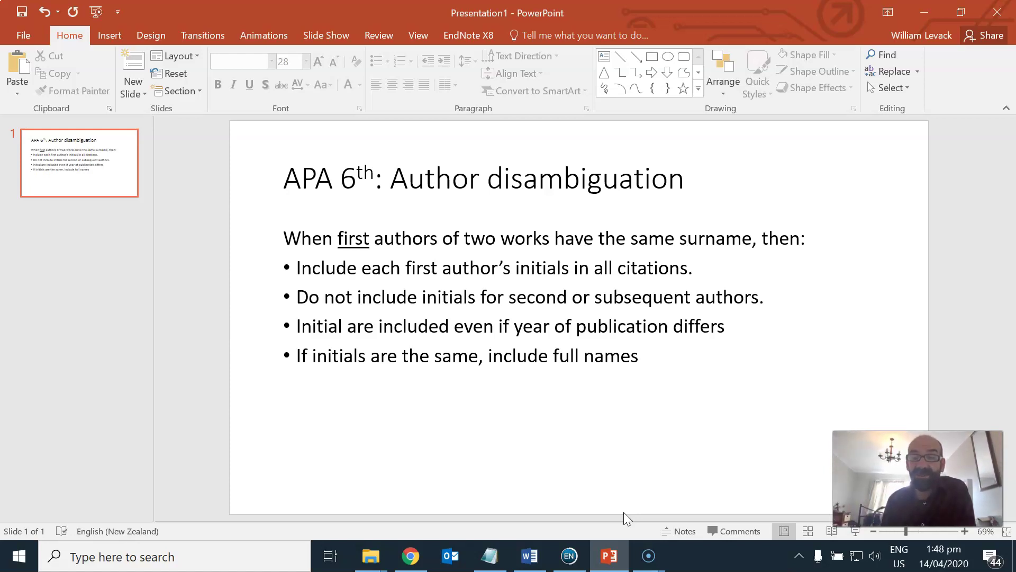
Step: Back in Word, select the (E. Smith & Mackenzie, 2011) and (D. Smith & Newton, 2017) citations
{"action": "left_click", "coordinate": [530, 557]}
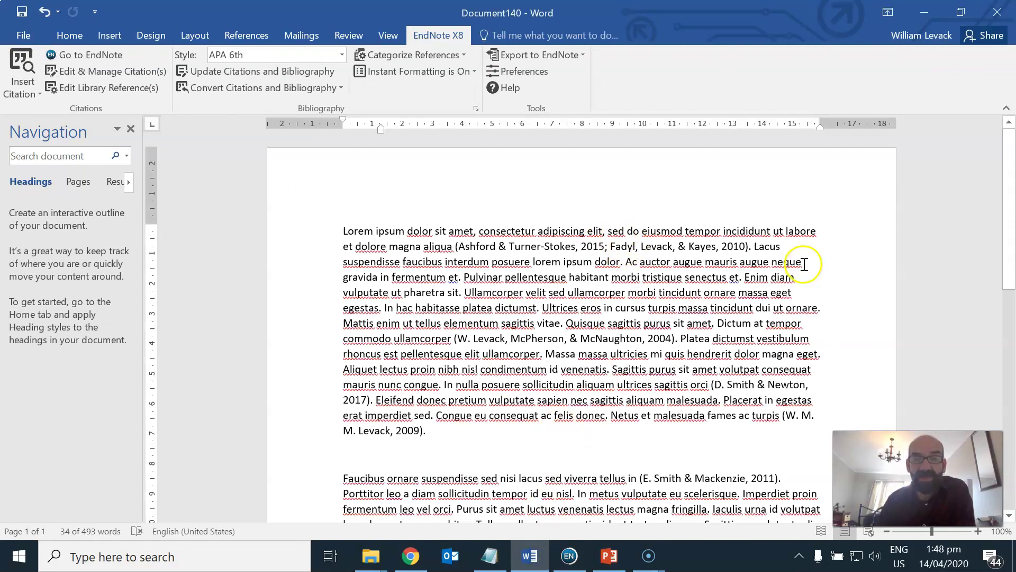
{"action": "left_click", "coordinate": [665, 478]}
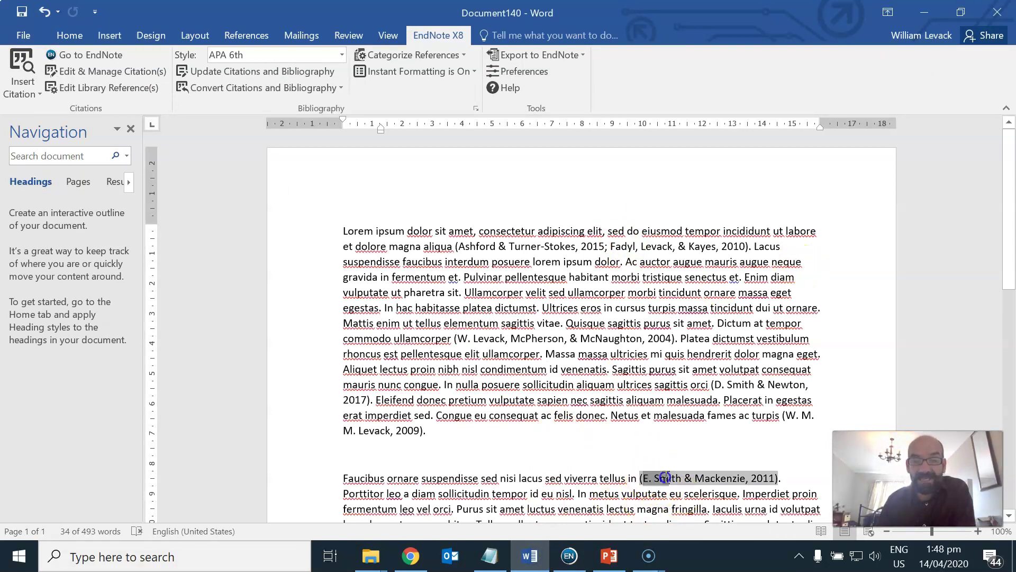
{"action": "left_click", "coordinate": [729, 383]}
{"action": "double_click", "coordinate": [730, 384]}
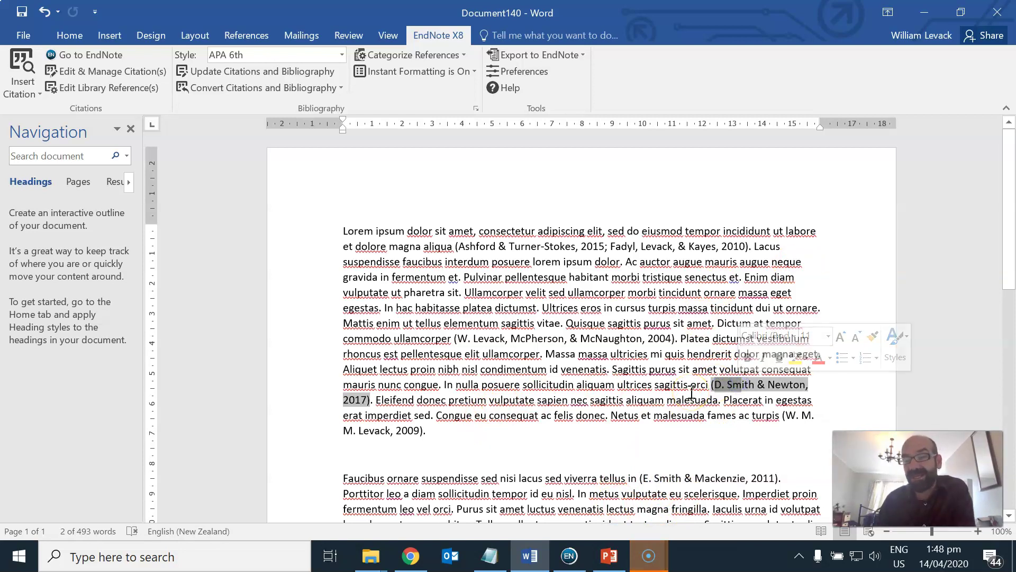
{"action": "left_click", "coordinate": [696, 392]}
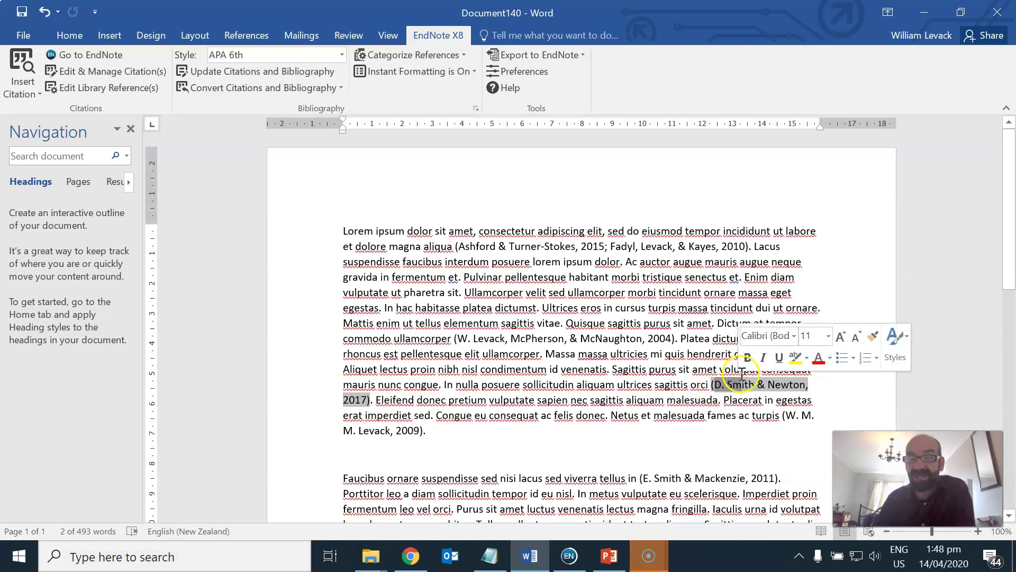
{"action": "left_click", "coordinate": [732, 386]}
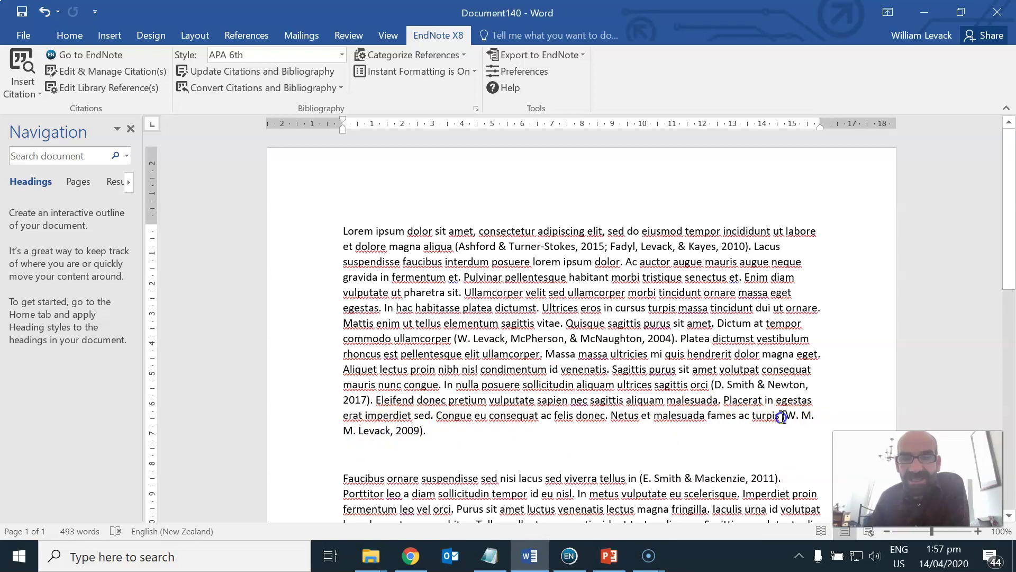
Step: Select the (W. M. M. Levack, 2009) and Levack, McPherson, & McNaughton 2004 citations, then show EndNote
{"action": "left_click", "coordinate": [779, 416]}
{"action": "left_click_drag", "start_coordinate": [782, 415], "coordinate": [497, 442]}
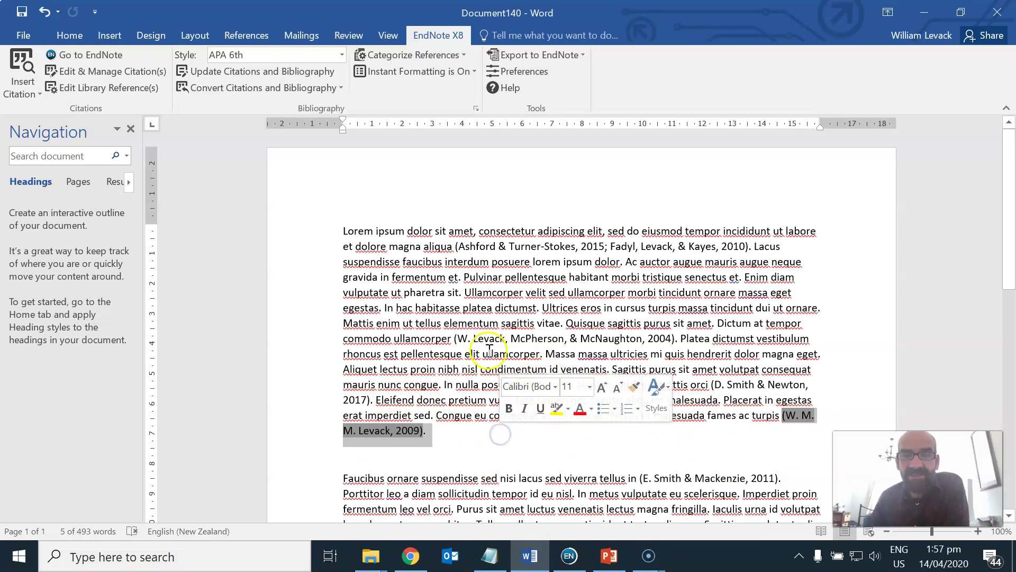
{"action": "left_click_drag", "start_coordinate": [442, 335], "coordinate": [501, 343]}
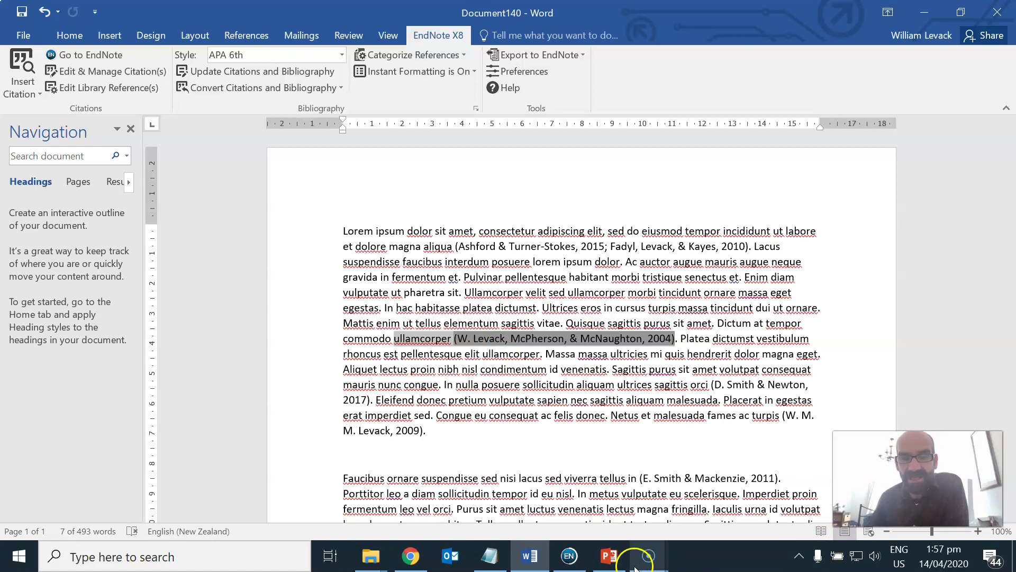
{"action": "left_click", "coordinate": [570, 562]}
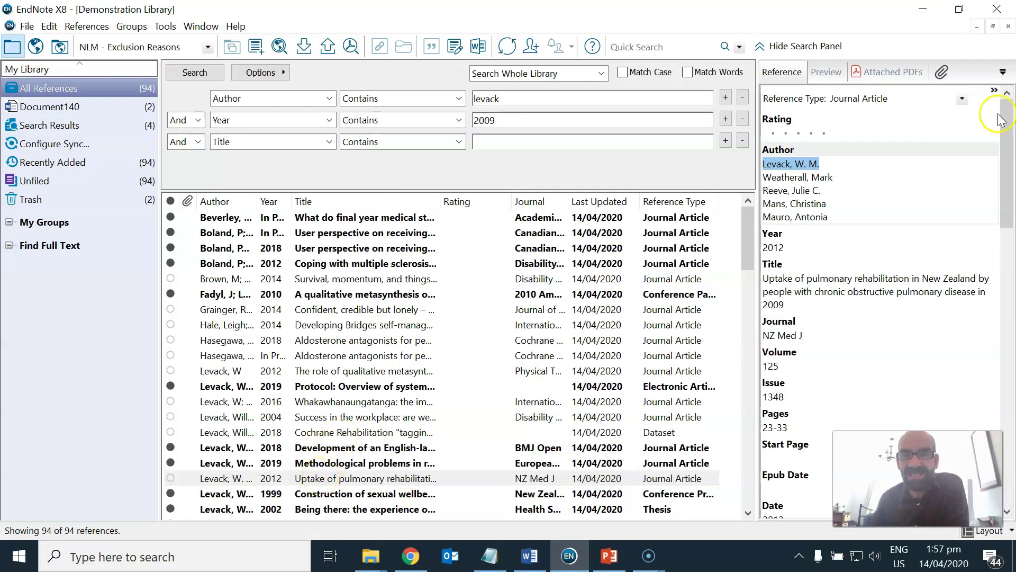
Step: Select author Levack, W. M., view the 2018 Cochrane Rehabilitation tagging dataset record, and return to EndNote
{"action": "left_click", "coordinate": [830, 164]}
{"action": "left_click_drag", "start_coordinate": [830, 165], "coordinate": [763, 164]}
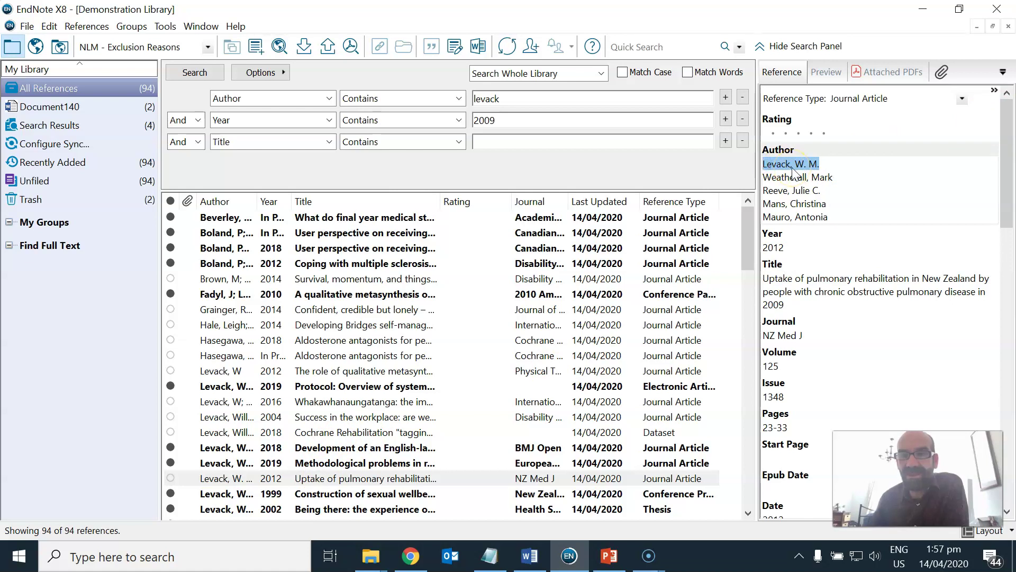
{"action": "left_click", "coordinate": [343, 434]}
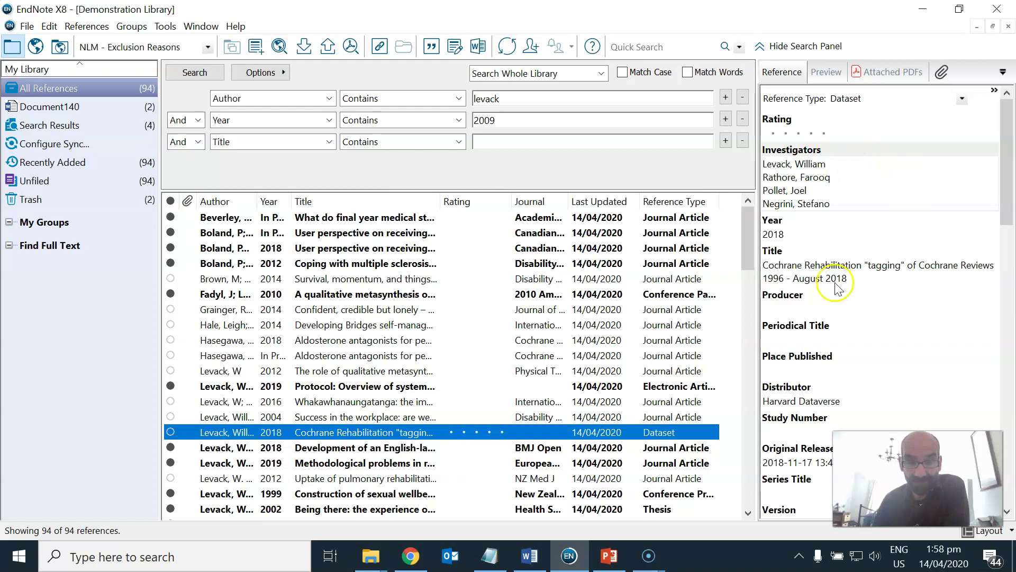
{"action": "left_click", "coordinate": [535, 562]}
{"action": "left_click", "coordinate": [588, 415]}
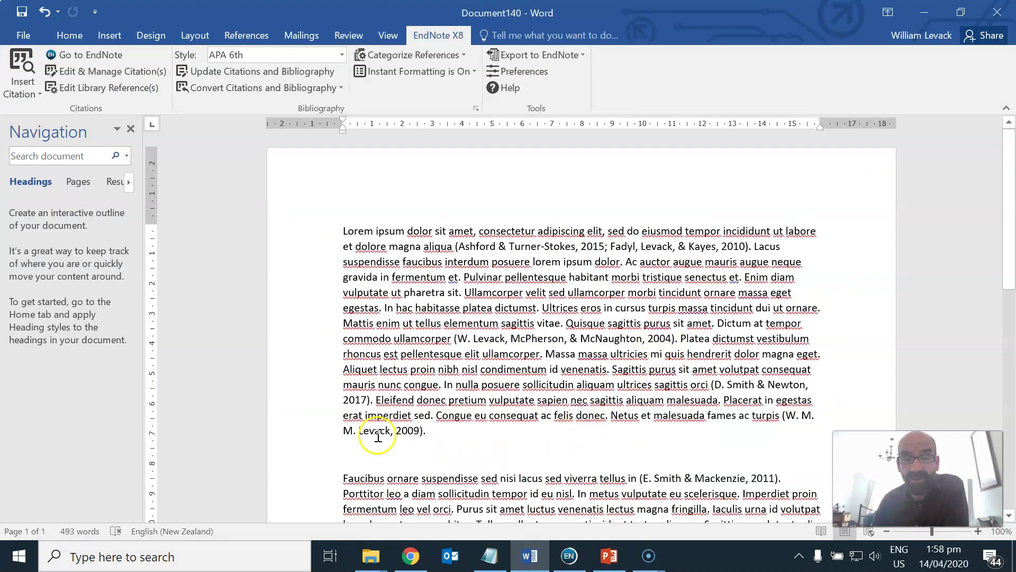
{"action": "left_click", "coordinate": [582, 555]}
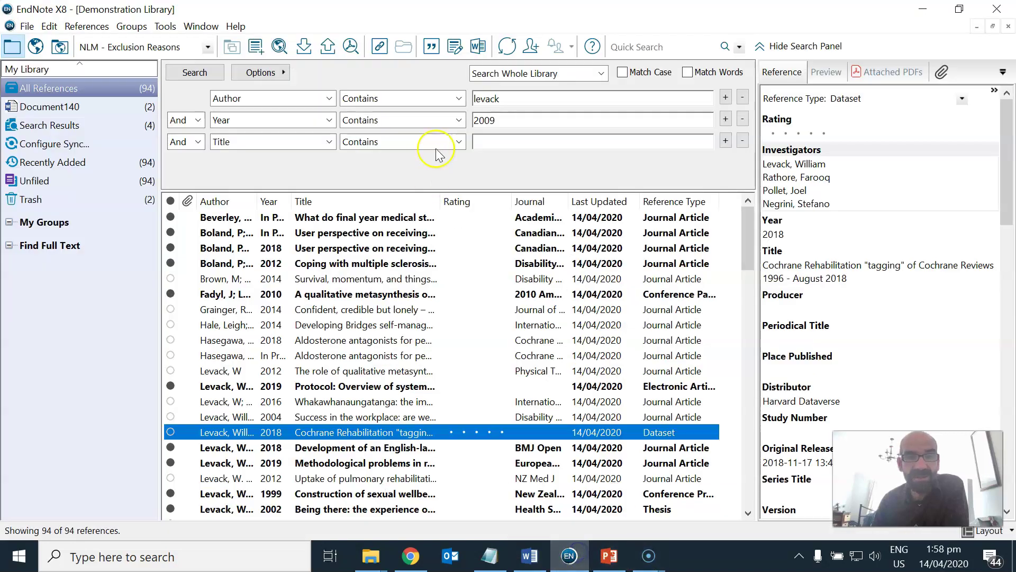
Step: Search the library for Levack references from 2004 and select 'Success in the workplace'
{"action": "double_click", "coordinate": [514, 121]}
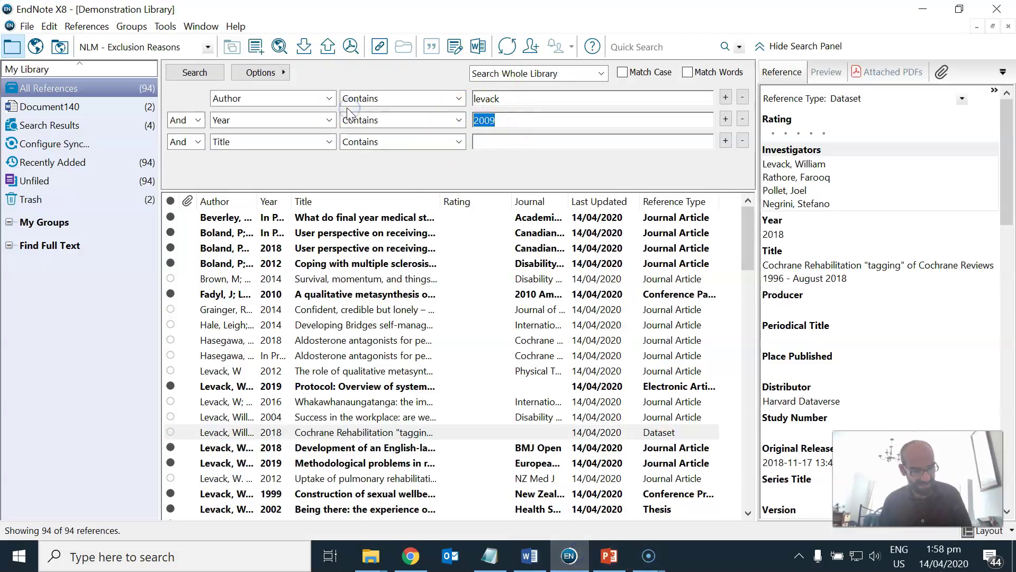
{"action": "type", "text": "2004"}
{"action": "key", "text": "Return"}
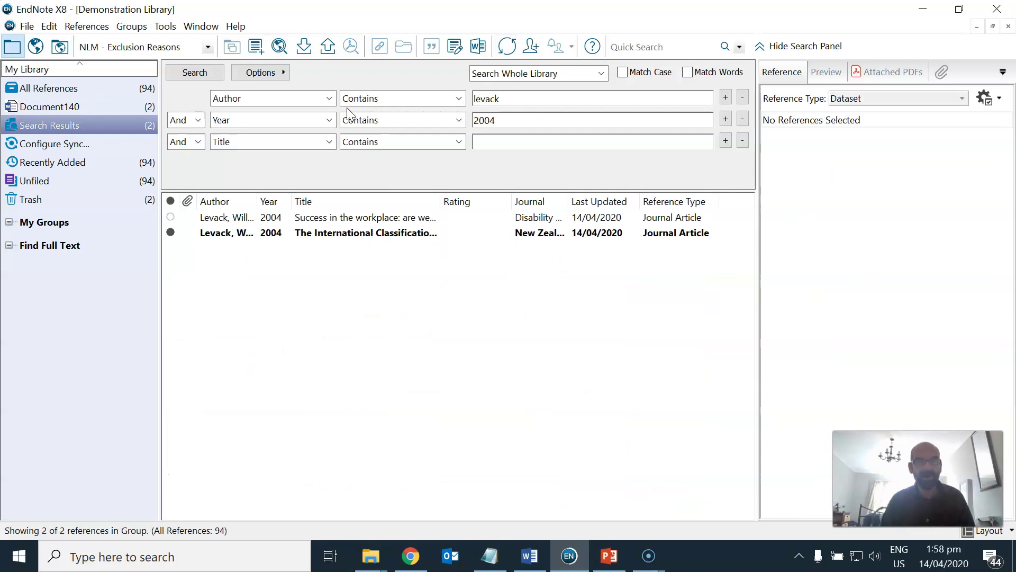
{"action": "left_click", "coordinate": [351, 123]}
{"action": "left_click", "coordinate": [315, 216]}
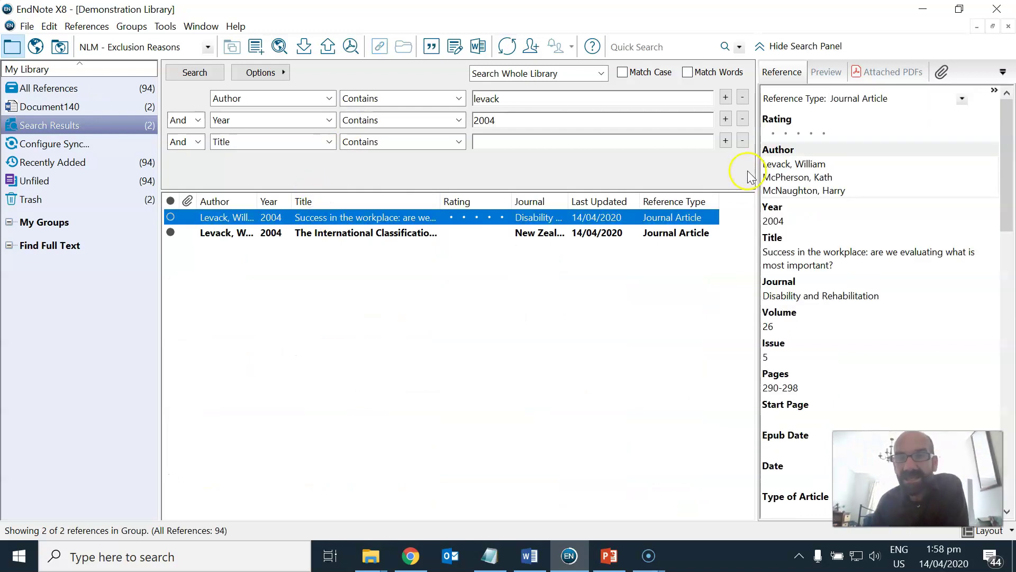
Step: Change the reference's first author from Levack, William to Levack, W M M and save it
{"action": "double_click", "coordinate": [426, 222]}
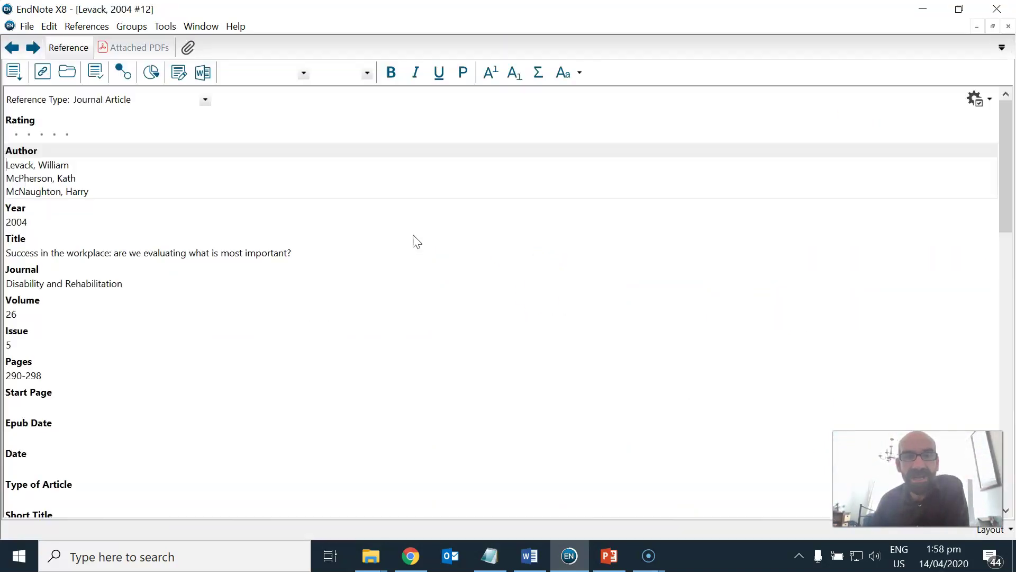
{"action": "left_click", "coordinate": [127, 161]}
{"action": "key", "text": "BackSpace"}
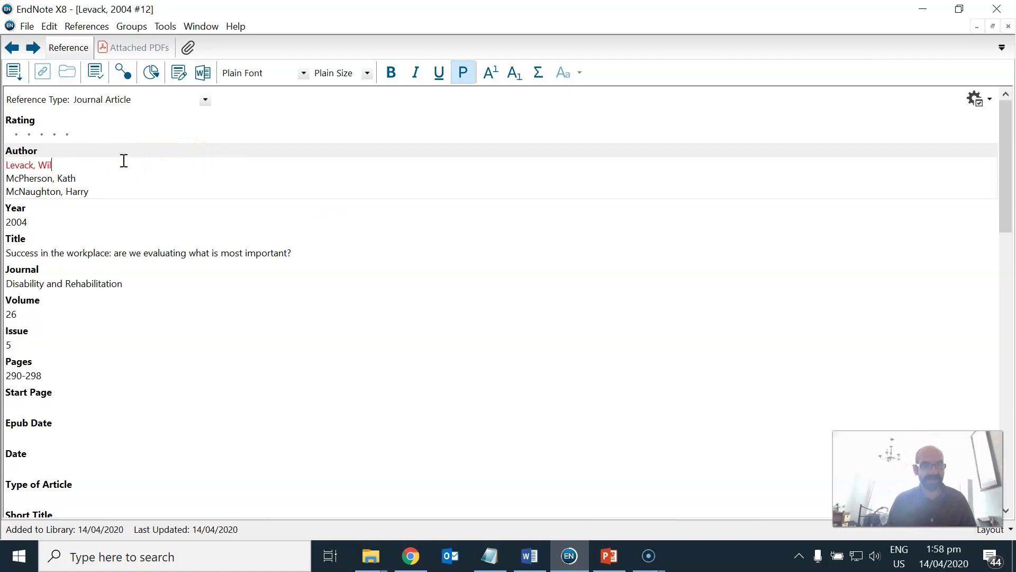
{"action": "key", "text": "BackSpace"}
{"action": "key", "text": "BackSpace"}
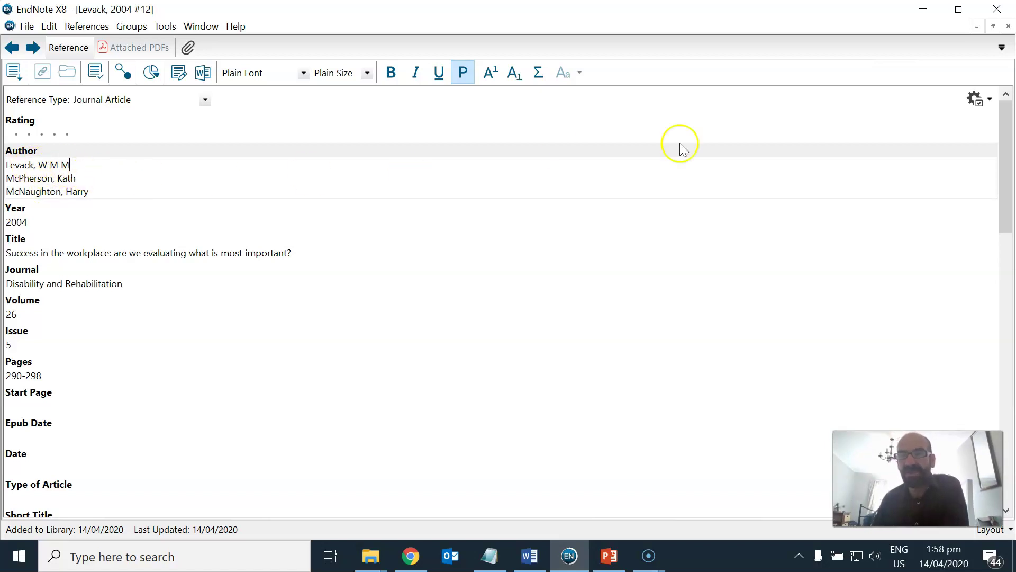
{"action": "left_click", "coordinate": [1008, 27]}
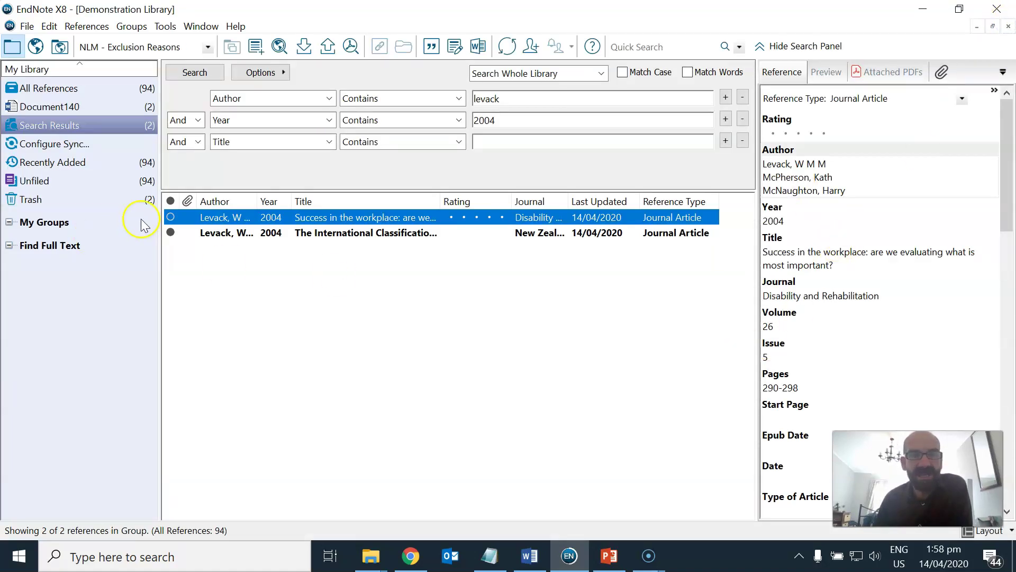
Step: Rerun the search for Levack's 2009 references and open 'Ethics in goal planning'
{"action": "left_click", "coordinate": [502, 119]}
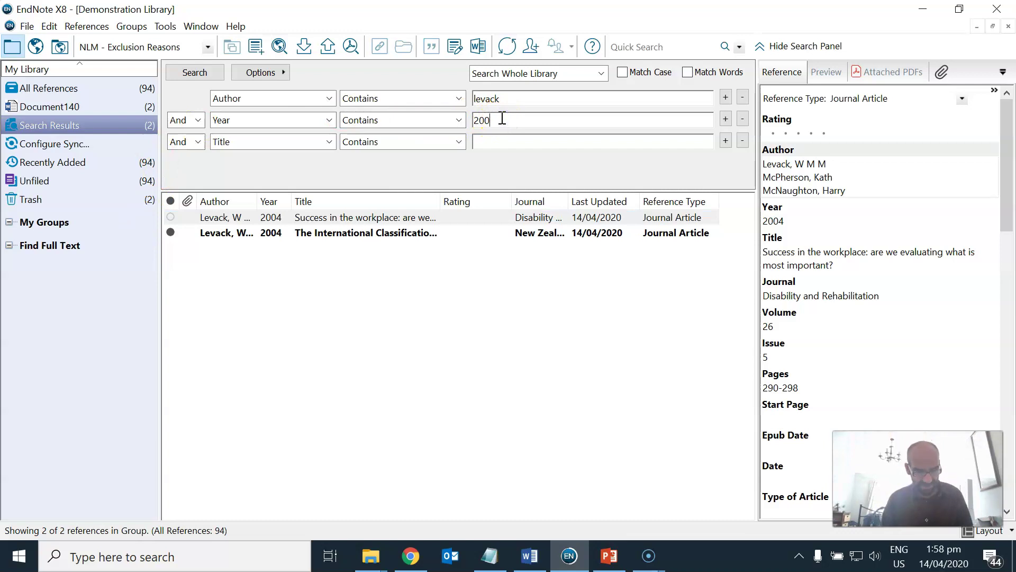
{"action": "key", "text": "Return"}
{"action": "left_click", "coordinate": [359, 217]}
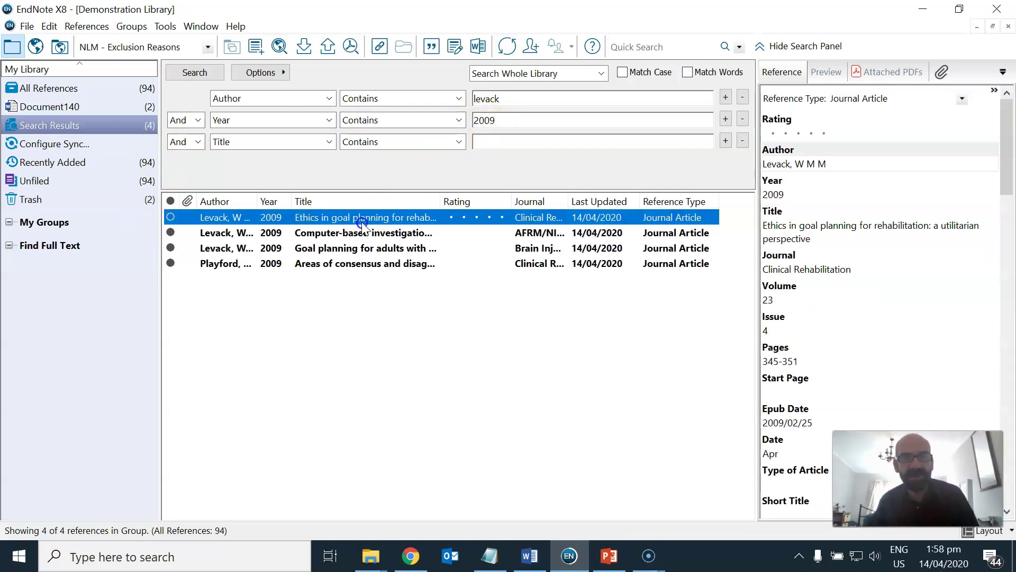
{"action": "left_click", "coordinate": [395, 216]}
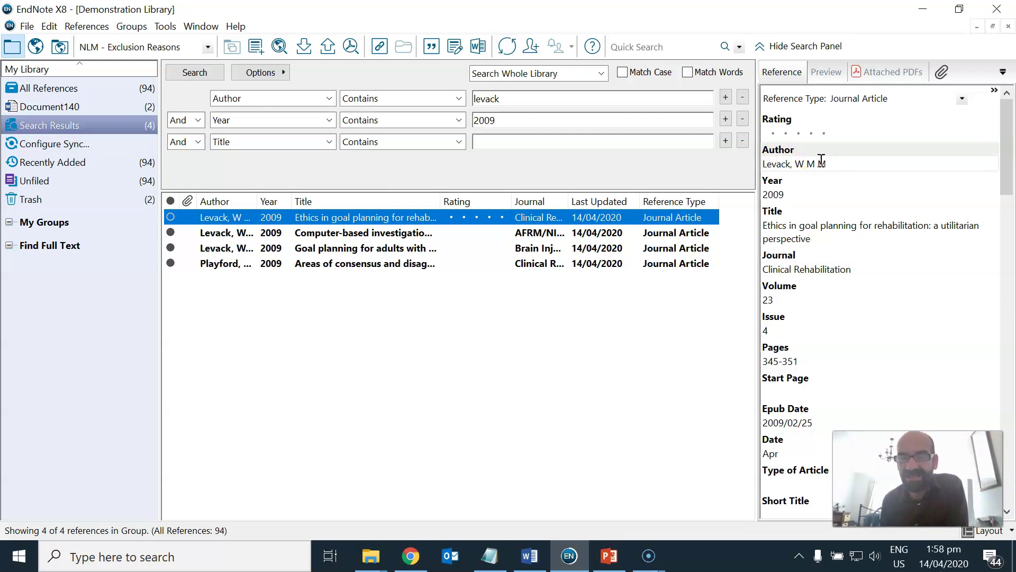
{"action": "double_click", "coordinate": [401, 216]}
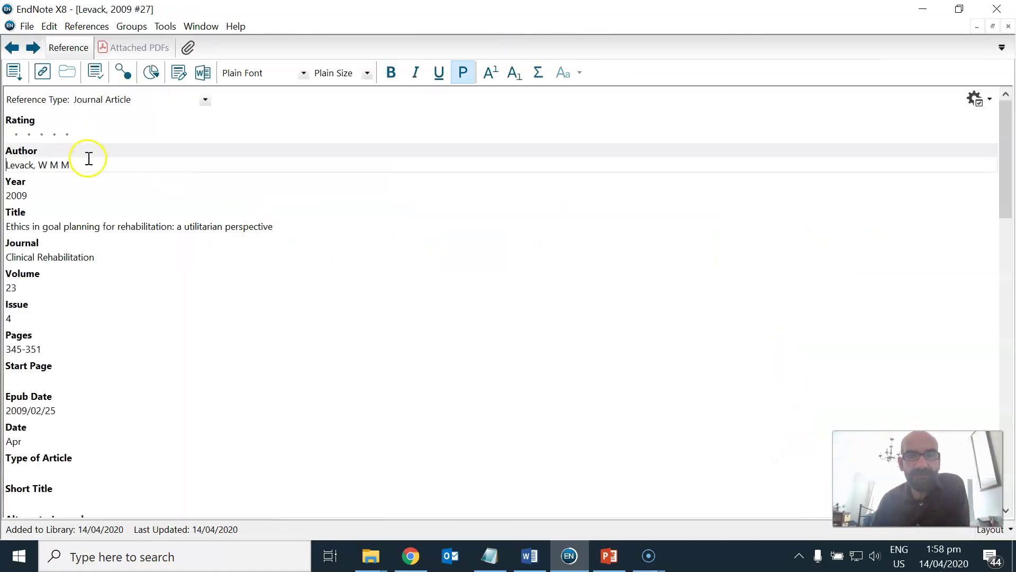
Step: Type periods after the author's initials W, M and M
{"action": "left_click", "coordinate": [48, 165]}
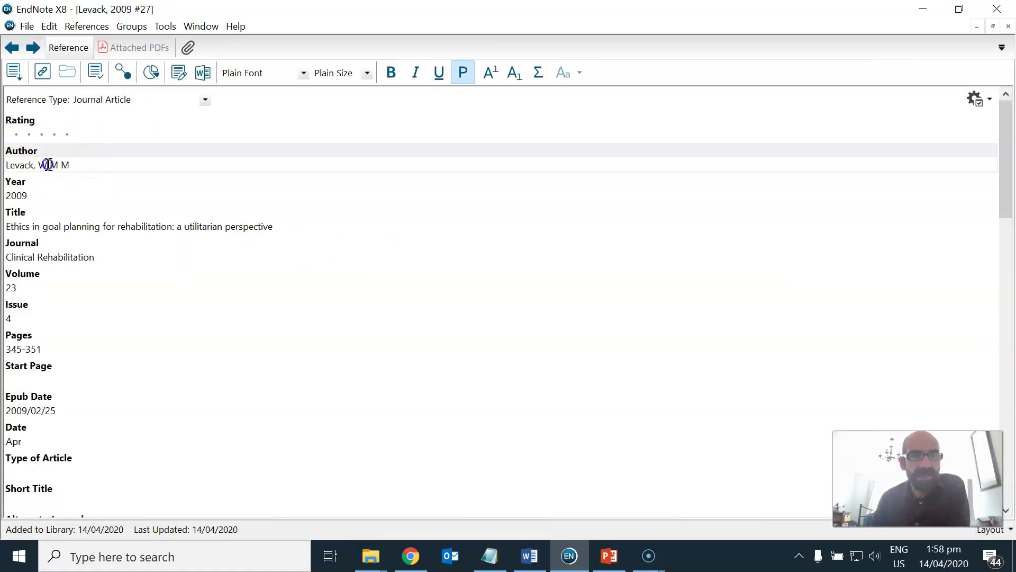
{"action": "left_click", "coordinate": [48, 164]}
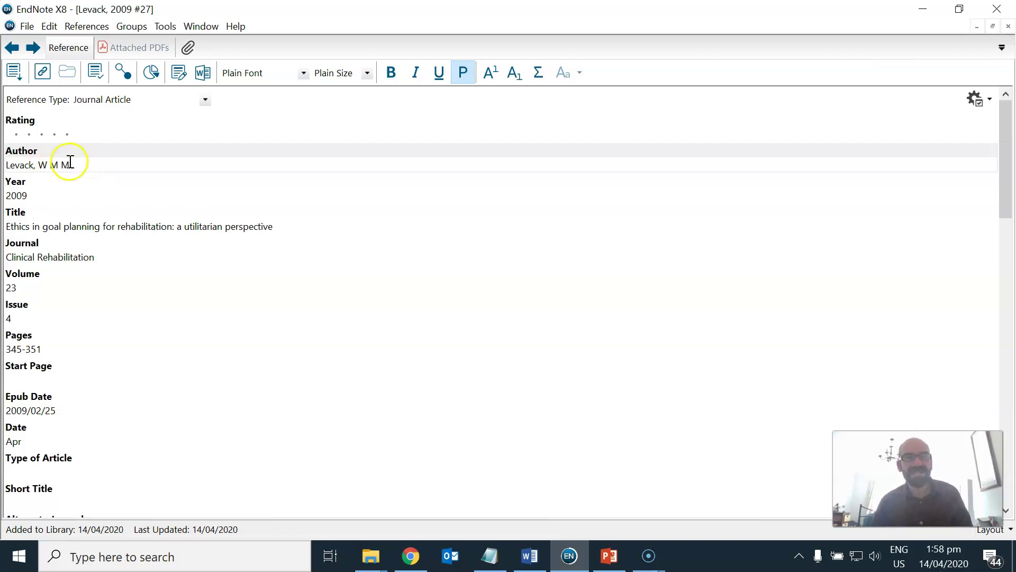
{"action": "left_click", "coordinate": [264, 190]}
{"action": "type", "text": "."}
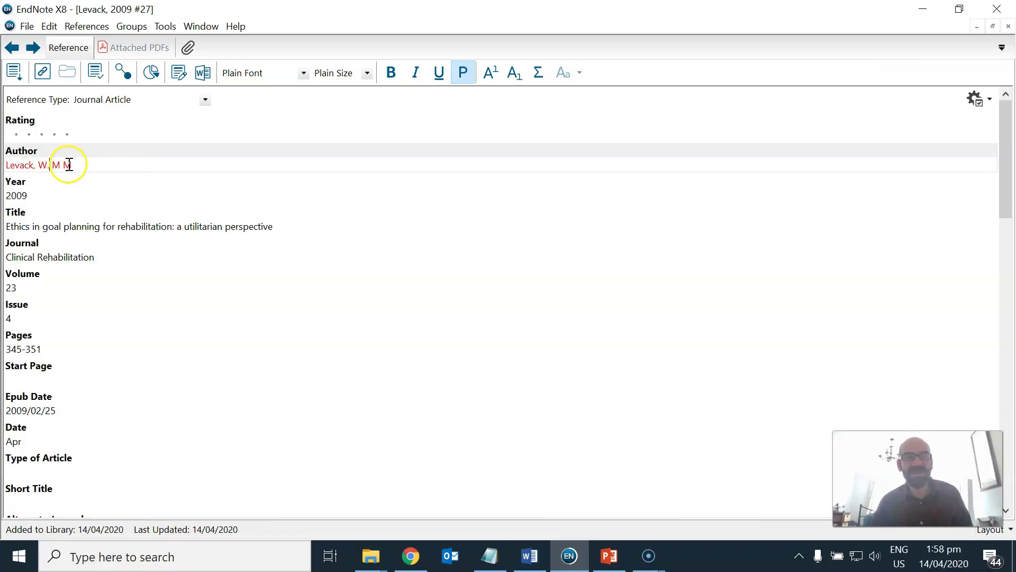
{"action": "left_click", "coordinate": [61, 164]}
{"action": "type", "text": "."}
{"action": "left_click", "coordinate": [101, 167]}
{"action": "type", "text": "."}
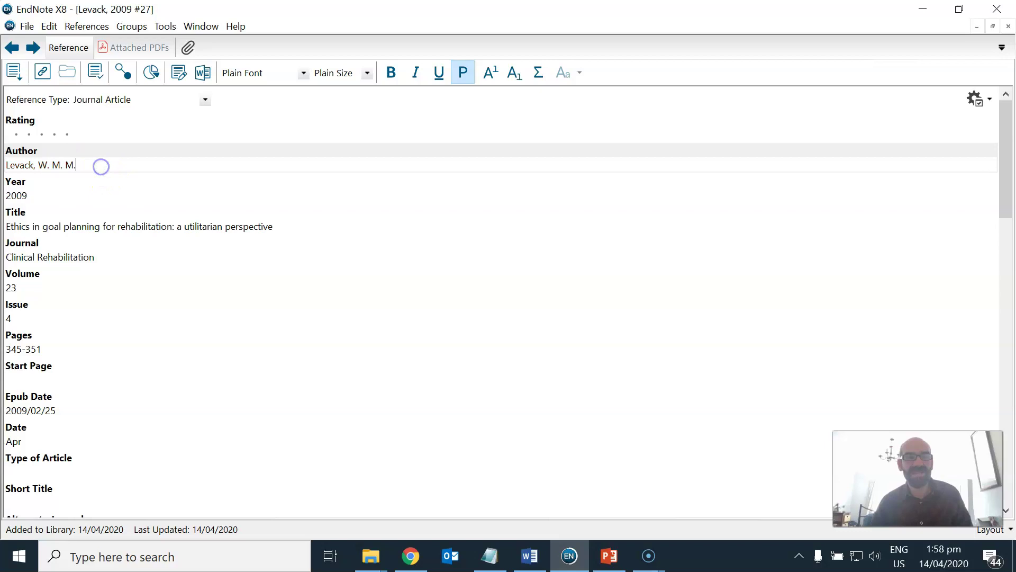
Step: Remove the periods so the author reads Levack, W M M, then close the reference
{"action": "left_click", "coordinate": [74, 165]}
{"action": "key", "text": "BackSpace"}
{"action": "left_click", "coordinate": [66, 165]}
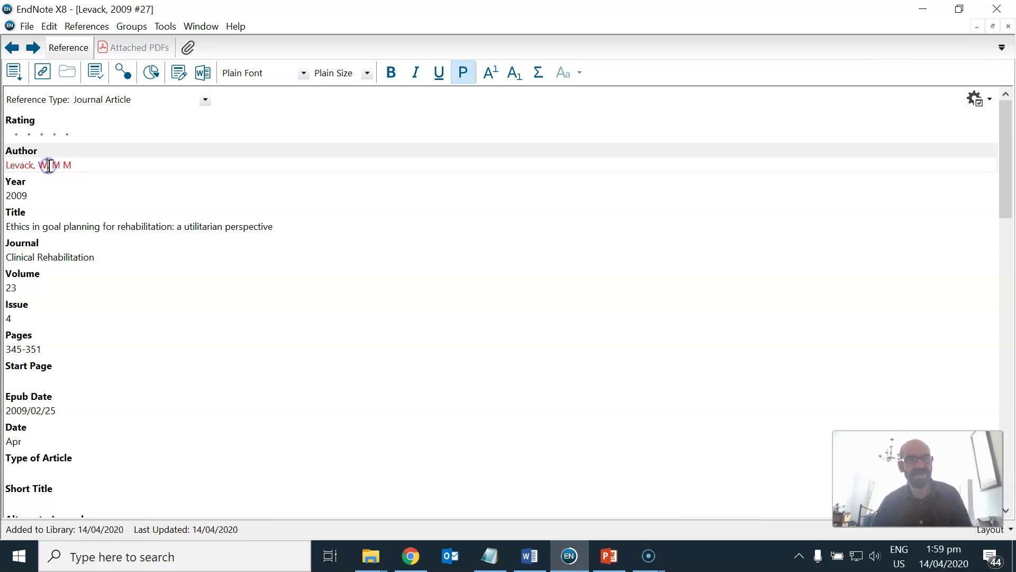
{"action": "left_click", "coordinate": [112, 164]}
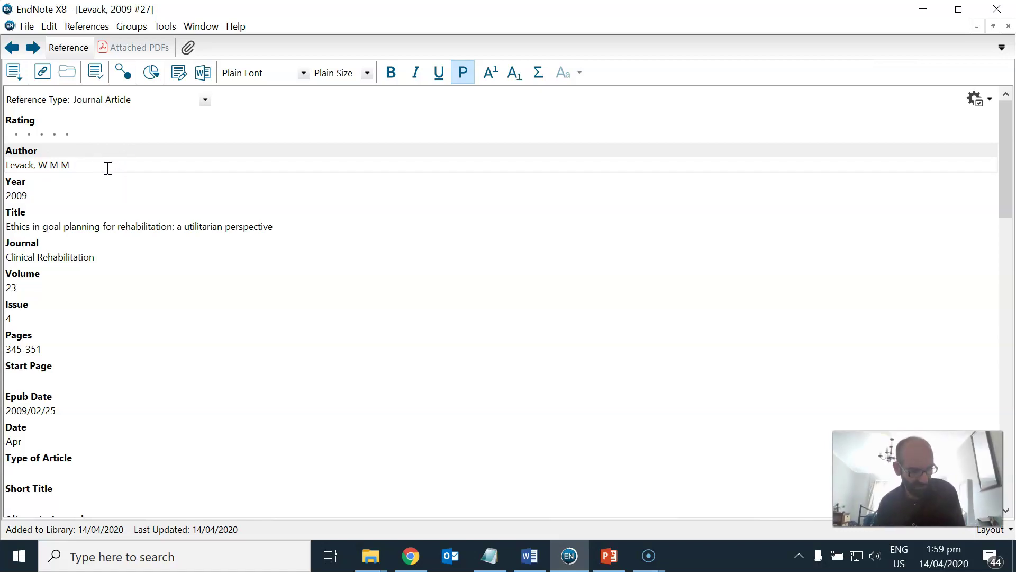
{"action": "key", "text": "ctrl+w"}
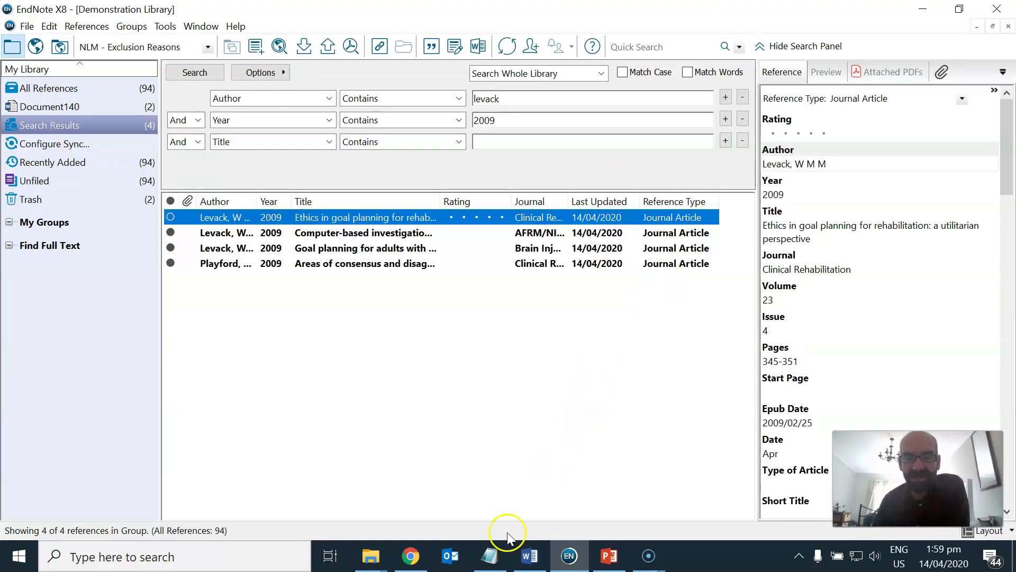
Step: In Word, run EndNote X8 Update Citations and Bibliography to refresh the Levack citations
{"action": "left_click", "coordinate": [529, 555]}
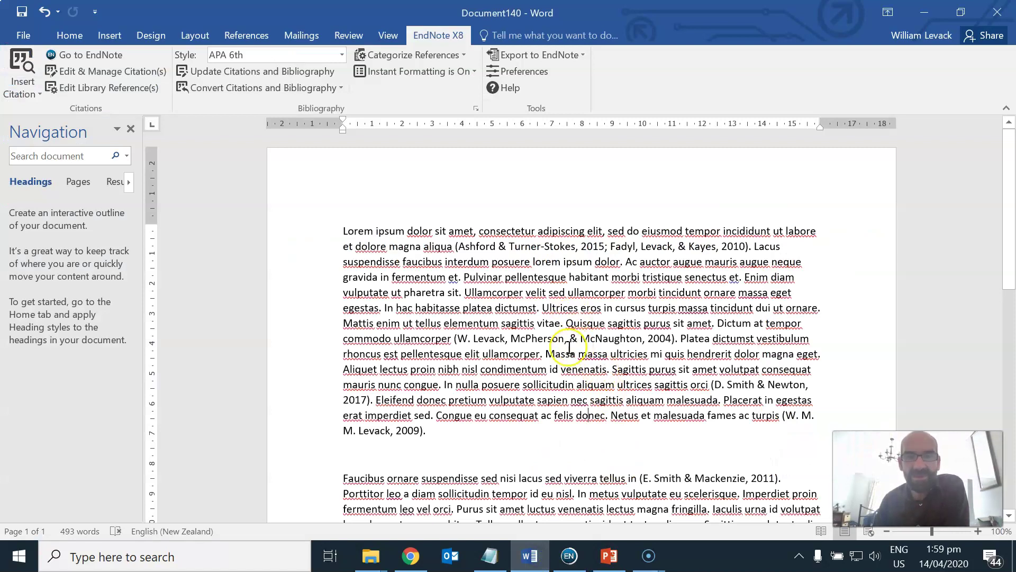
{"action": "left_click", "coordinate": [266, 71]}
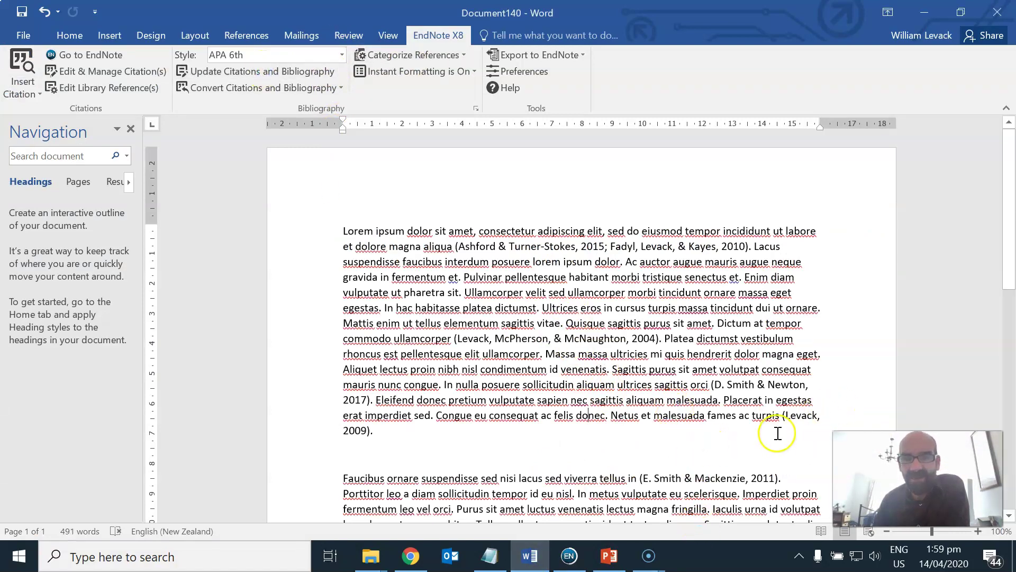